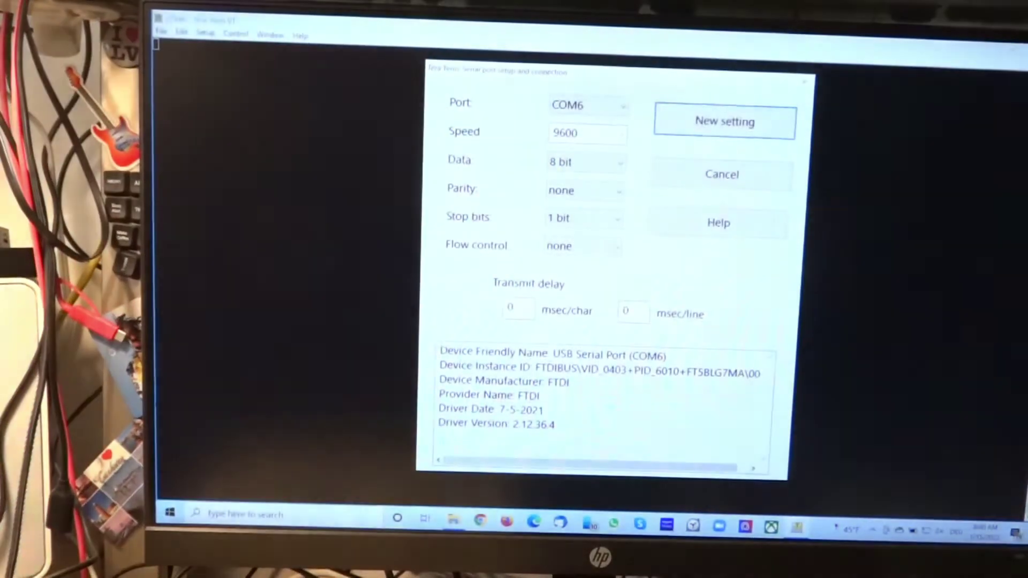
# - Choose 2400 from the serial port Speed list for COM6
pyautogui.press('Tab')
pyautogui.hotkey('alt', 'Down')
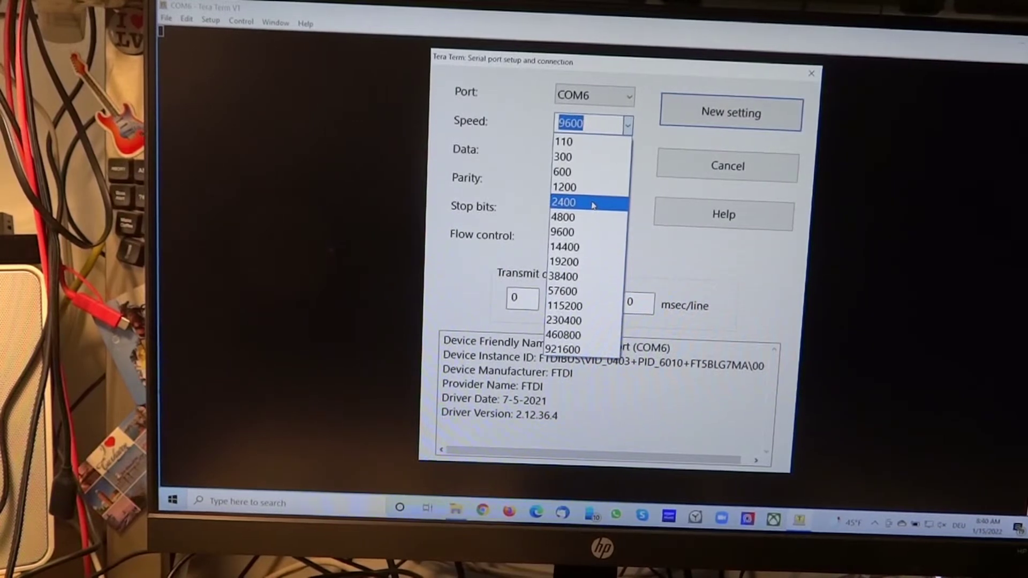
pyautogui.click(594, 206)
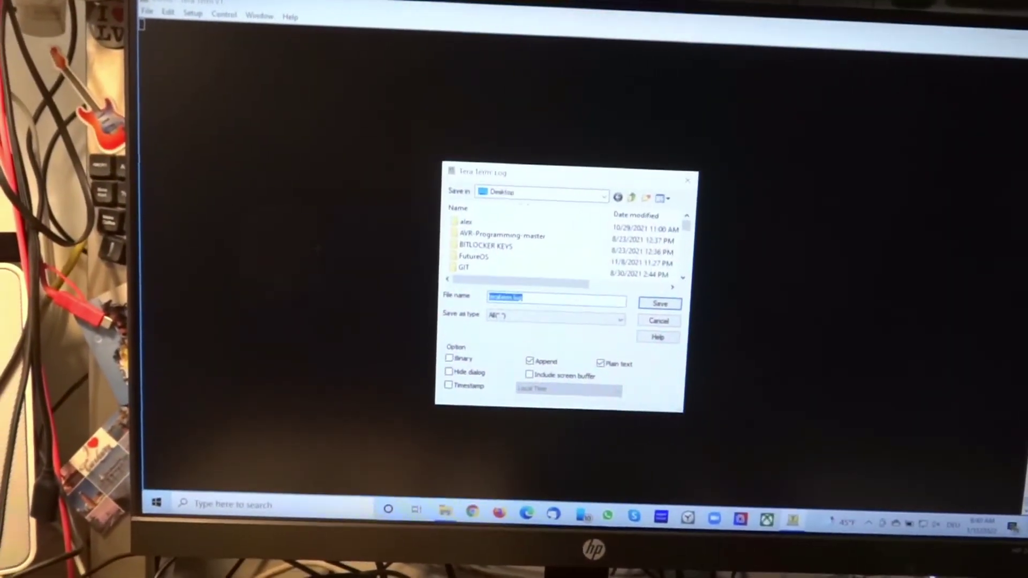
# - Accept teraterm.log on the Desktop as the log file and start logging
pyautogui.press('Return')
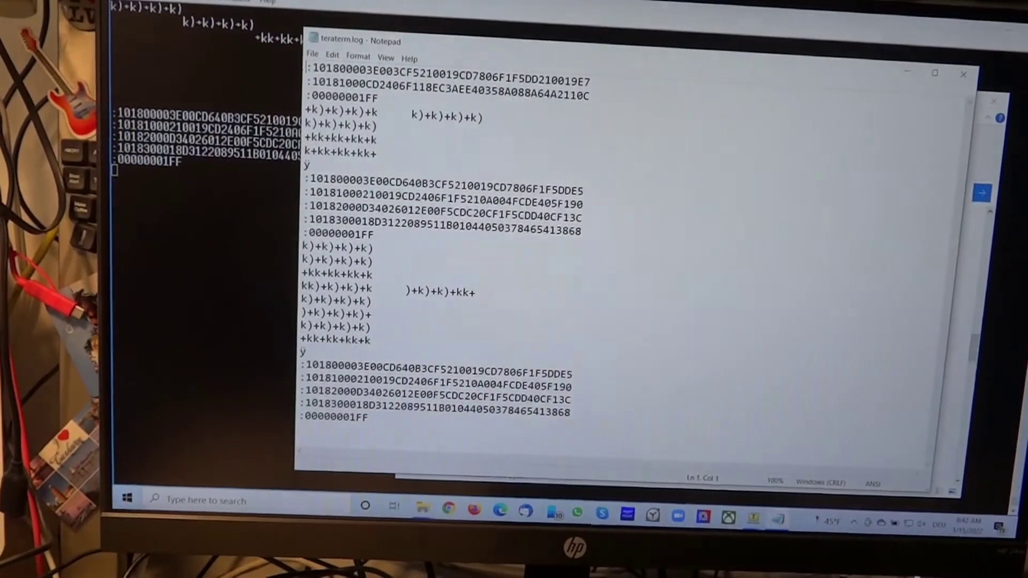
# - Delete the junk text above the last HEX block, save as program.txt, and close Notepad
pyautogui.moveTo(338, 354); pyautogui.dragTo(269, 22)
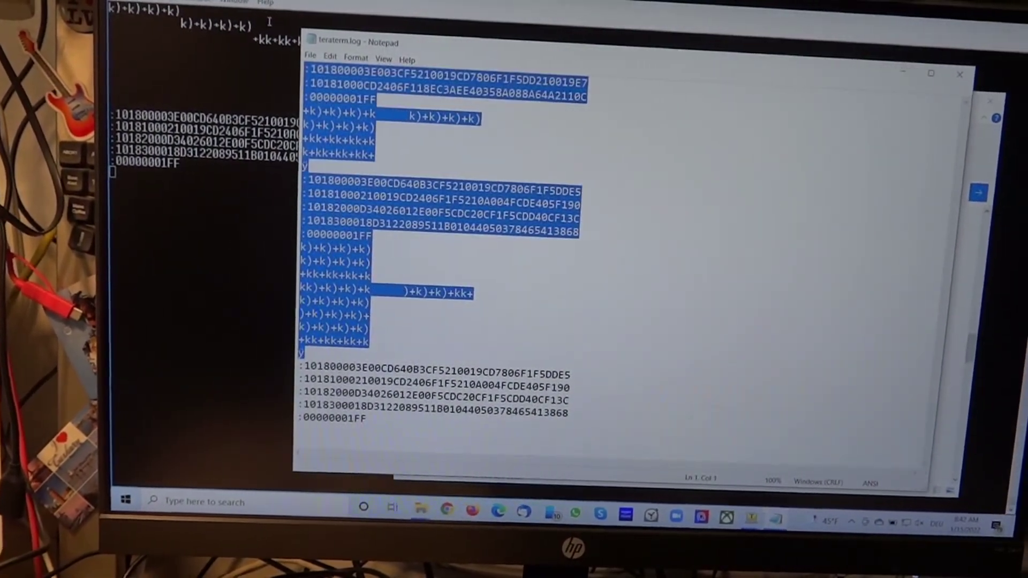
pyautogui.press('Delete')
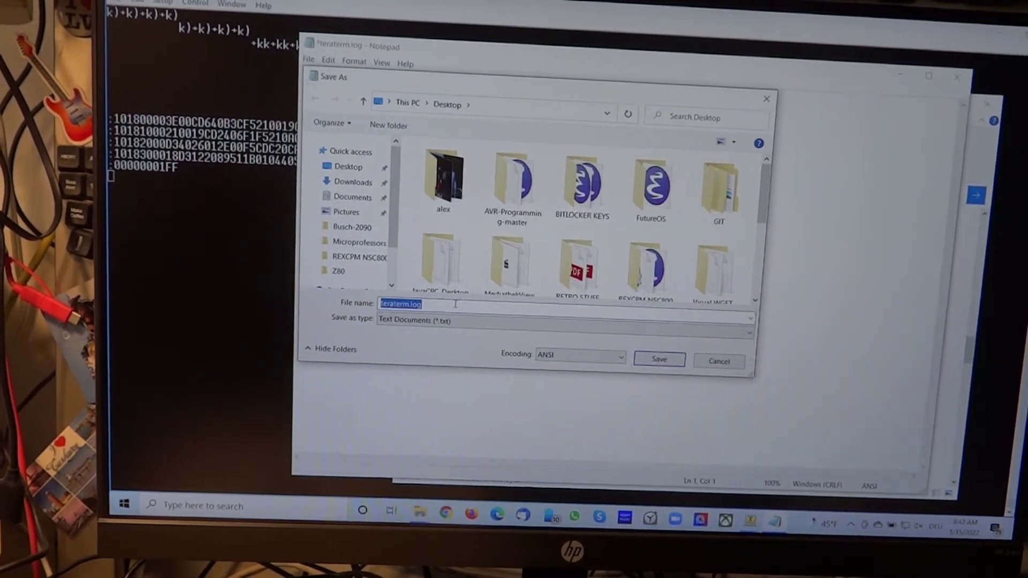
pyautogui.write('pl')
pyautogui.write('rogram')
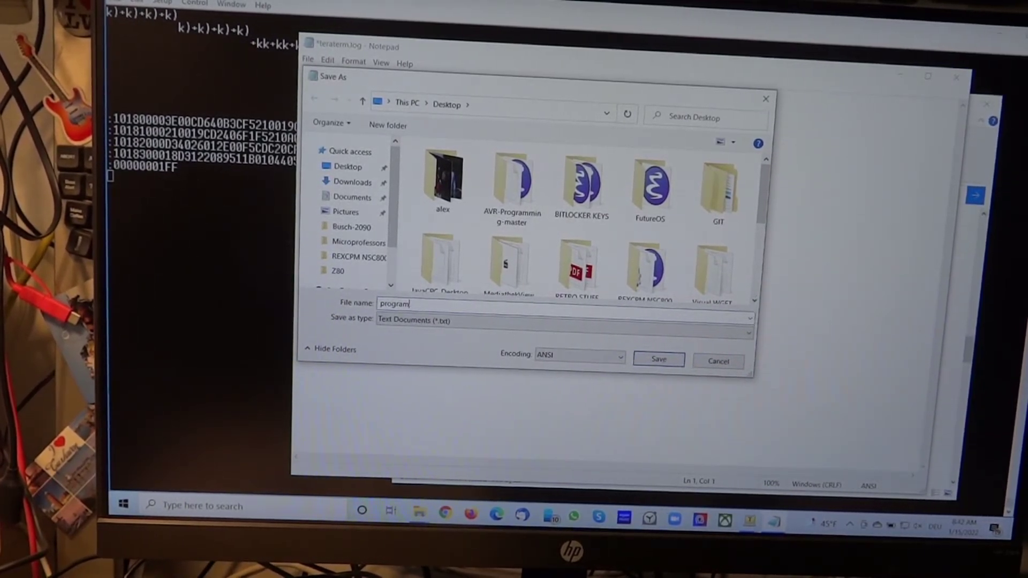
pyautogui.press('Return')
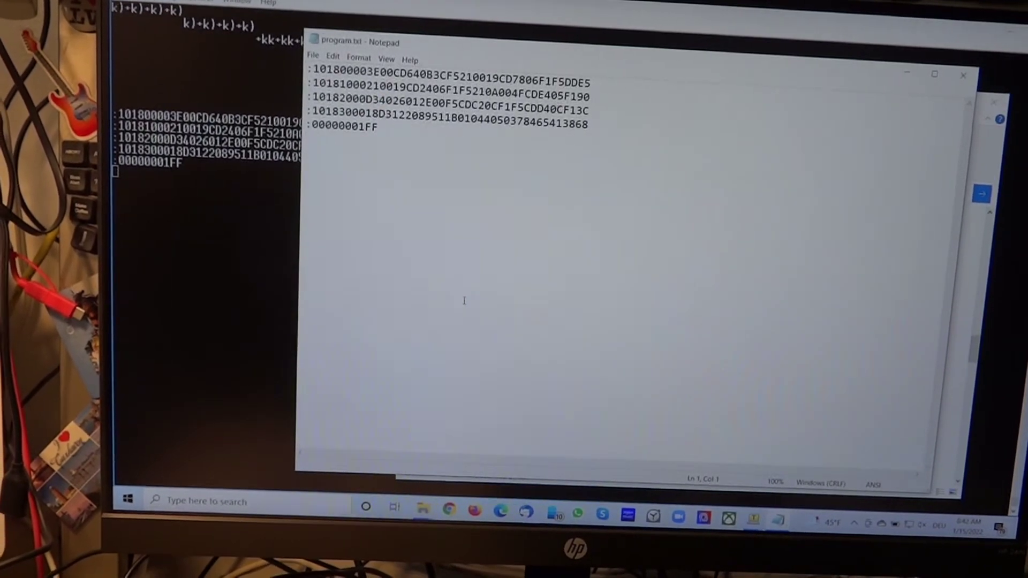
pyautogui.click(221, 247)
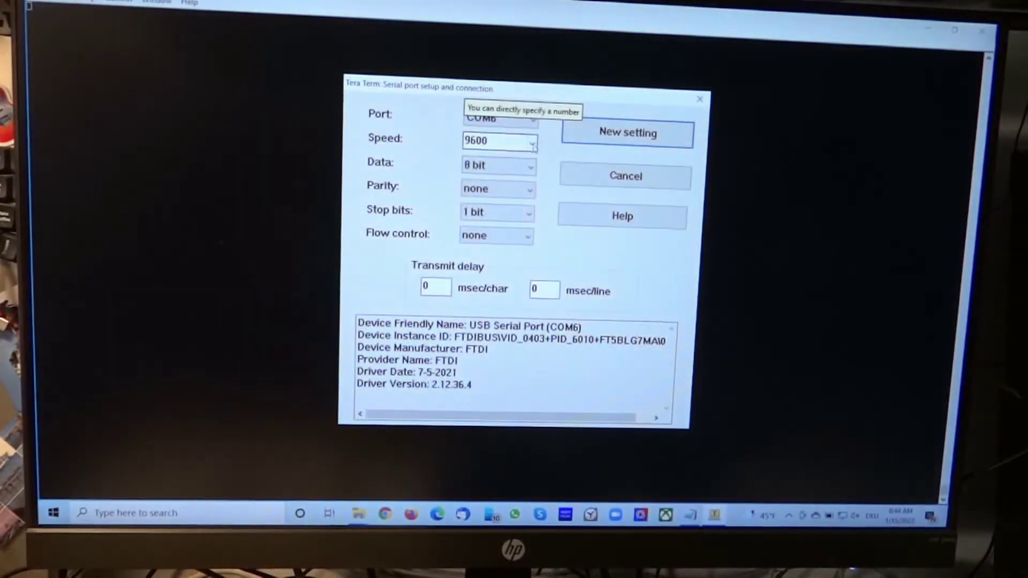
# - Pick 2400 baud from the serial port Speed dropdown
pyautogui.click(530, 141)
pyautogui.click(477, 207)
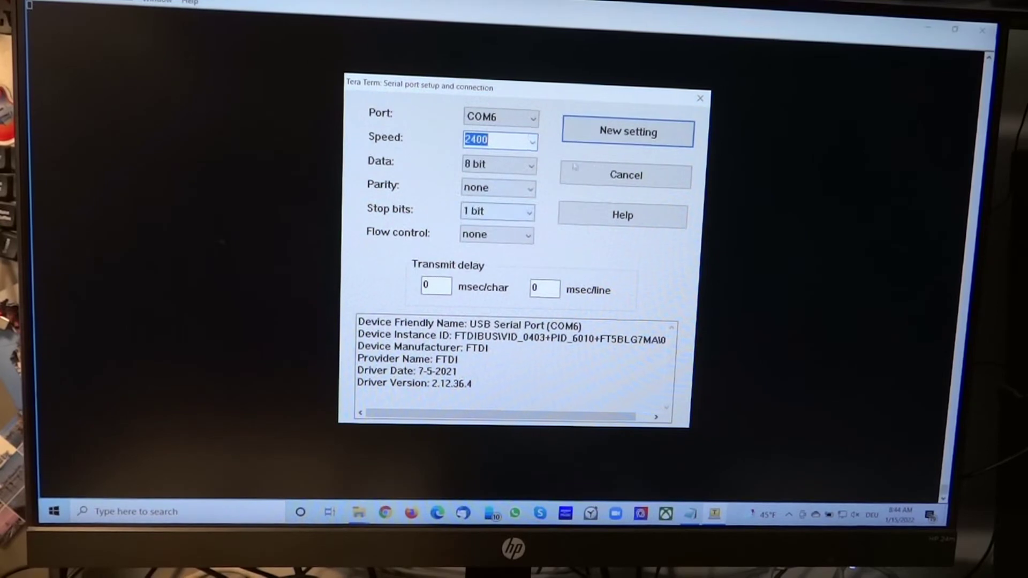